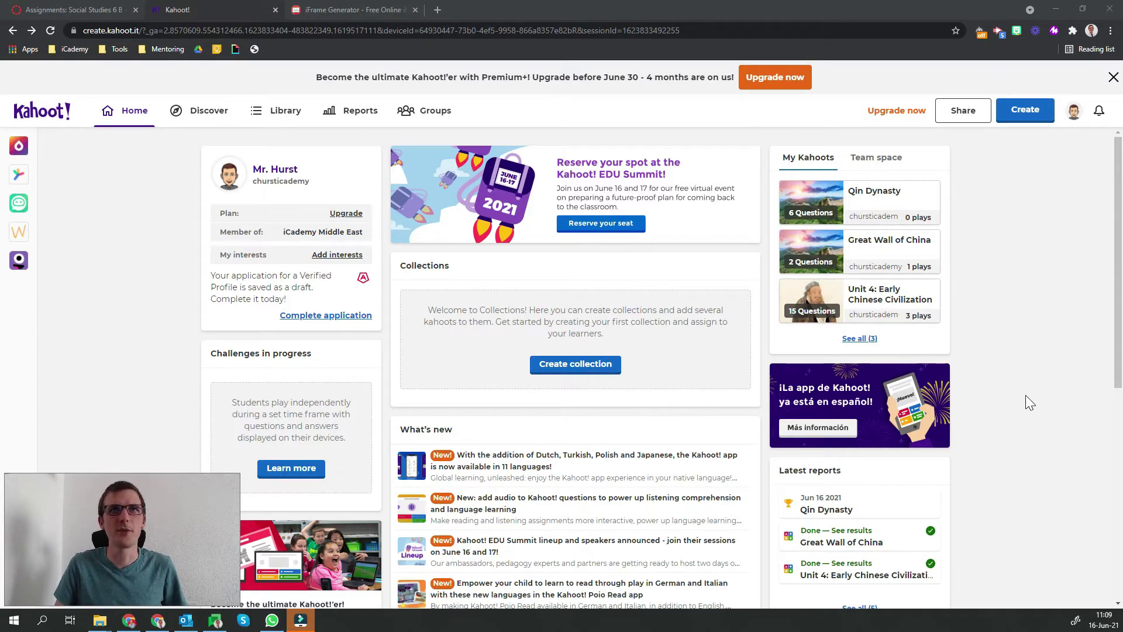
Open the Qin Dynasty kahoot and bring up its play options
left_click(886, 203)
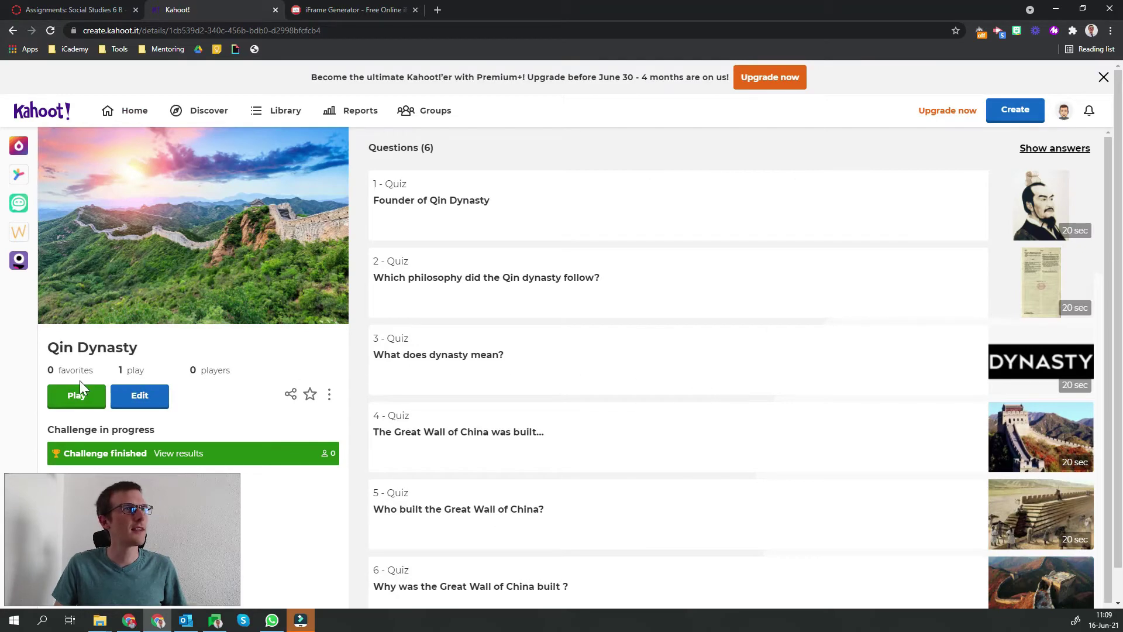
left_click(96, 403)
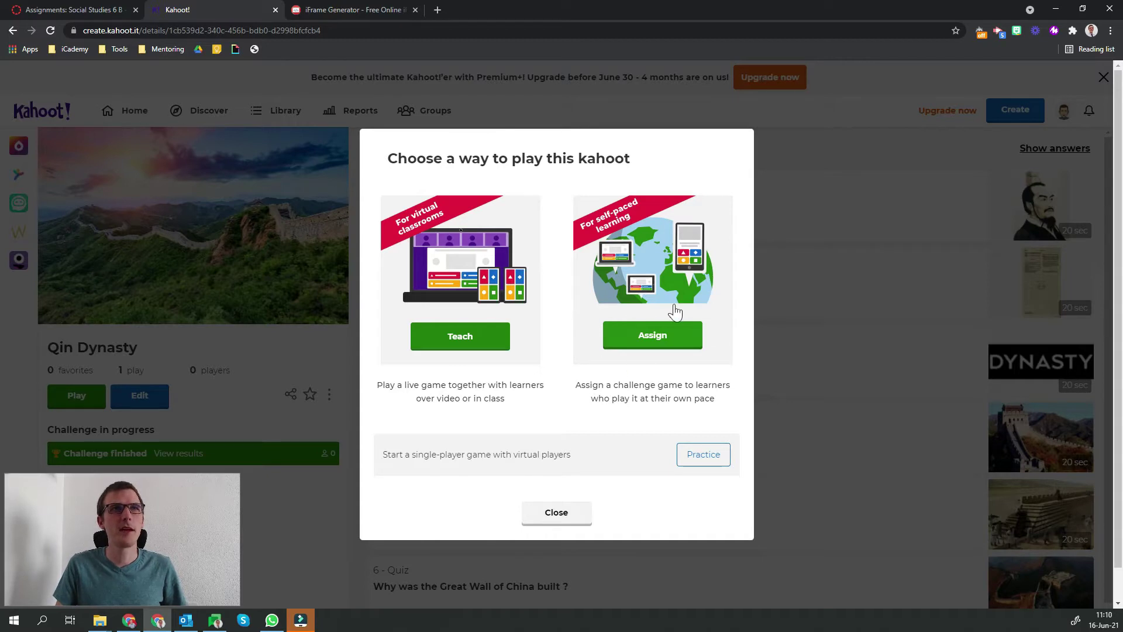
Choose Assign to set up the Qin Dynasty kahoot as a self-paced challenge
left_click(650, 341)
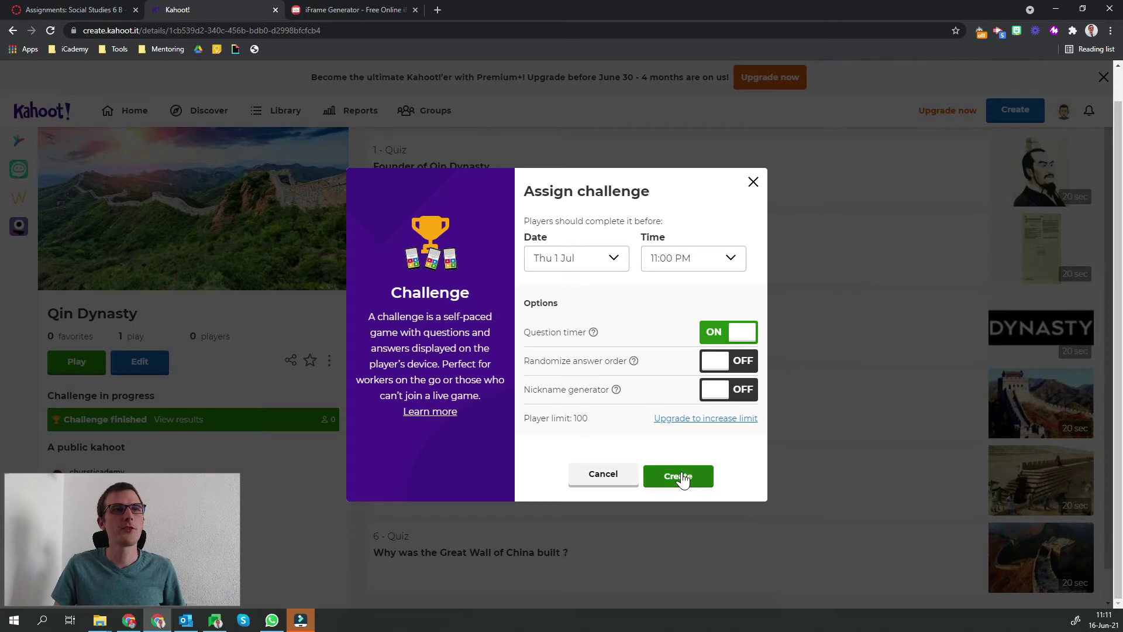
Create the challenge with the Thu 1 Jul, 11:00 PM deadline and copy its share link
left_click(680, 477)
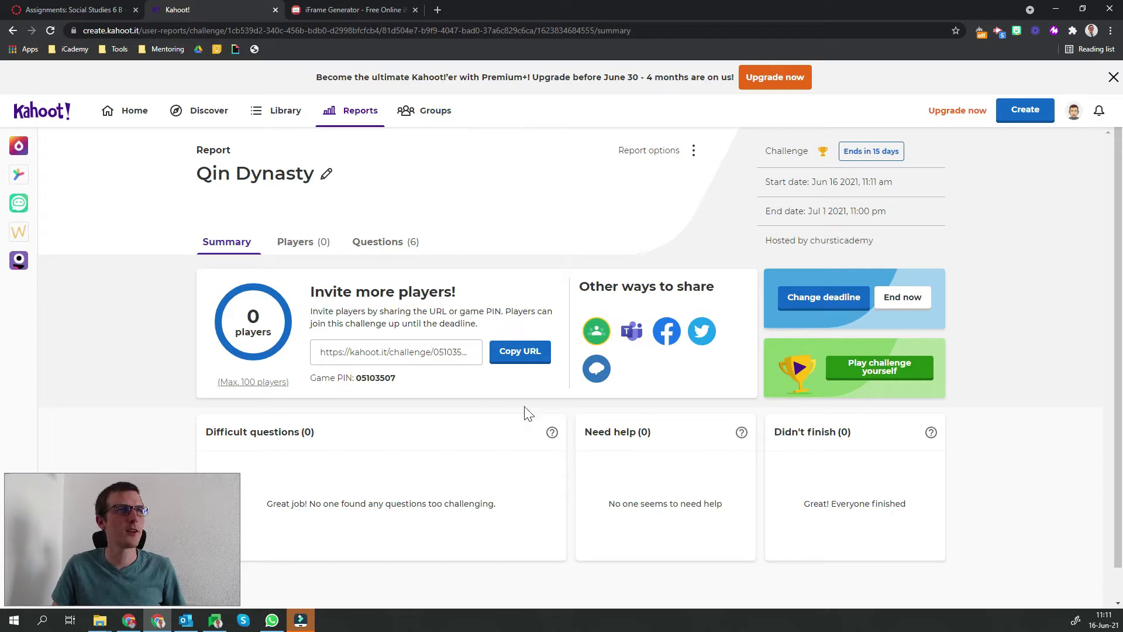
left_click(520, 352)
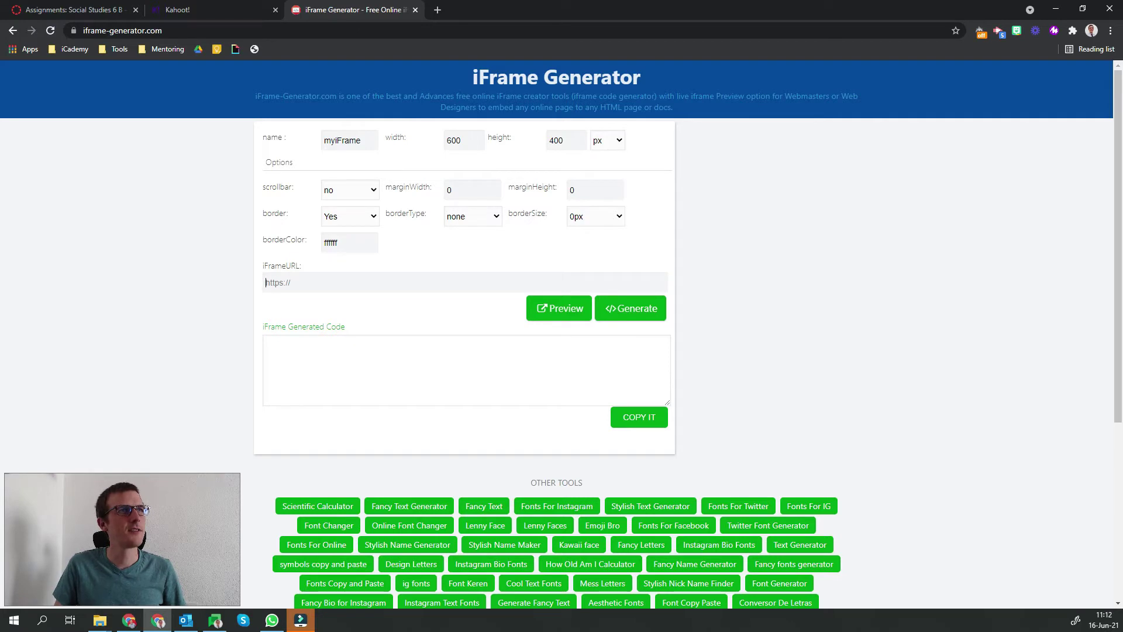
Generate iframe embed code from the pasted Kahoot challenge link and copy it
key("ctrl+v")
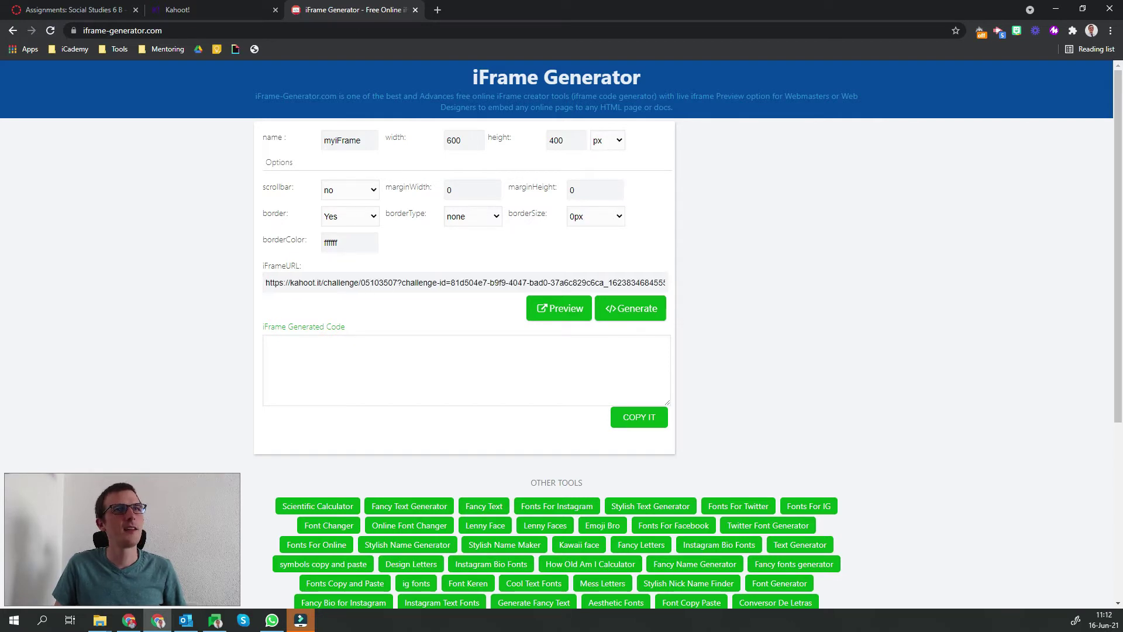
left_click(644, 317)
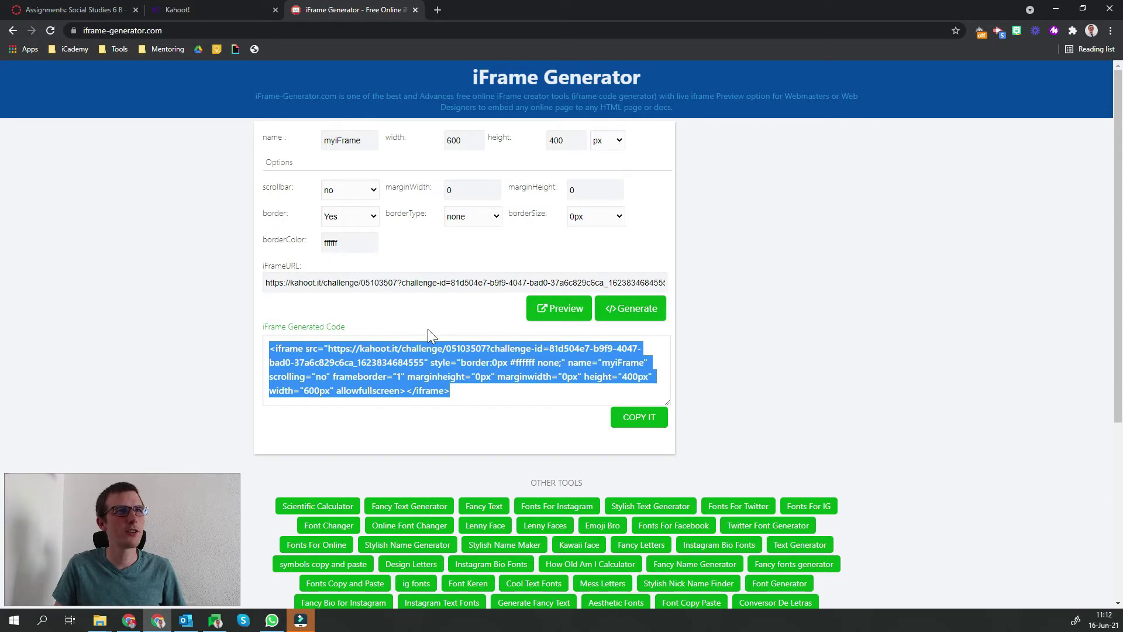
left_click(643, 418)
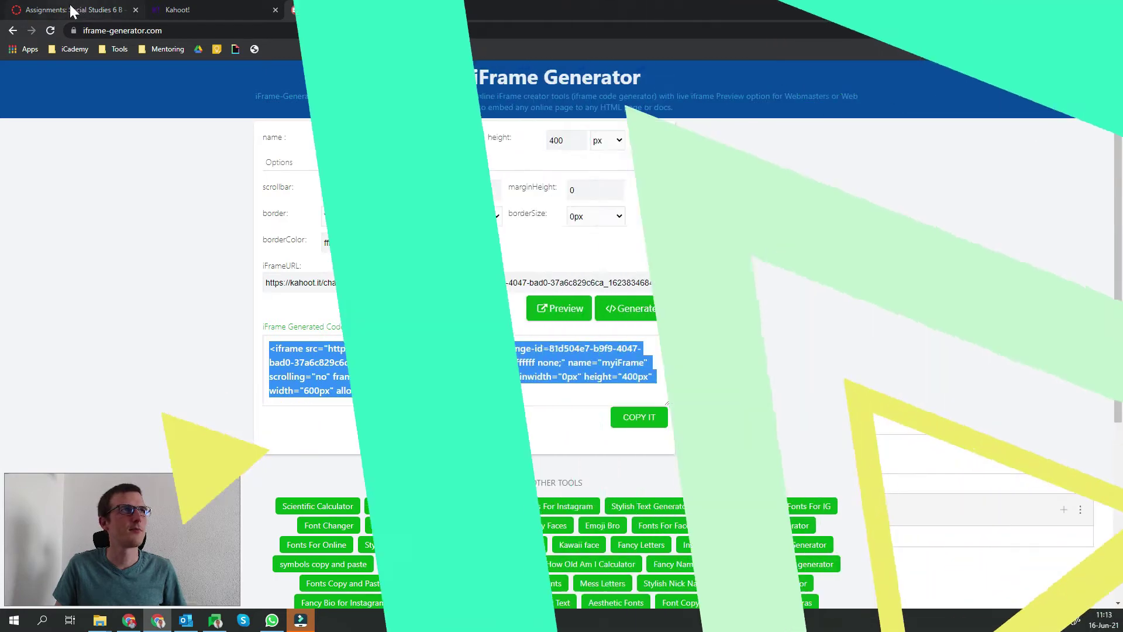
left_click(69, 5)
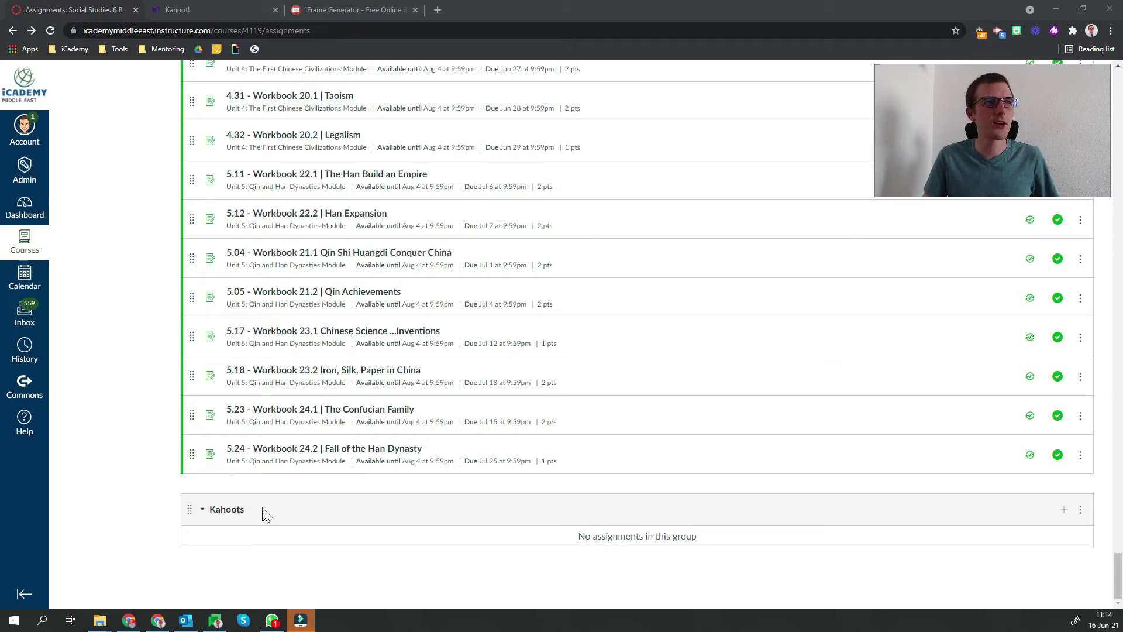
Add a new assignment to the Kahoots assignment group
left_click(1064, 514)
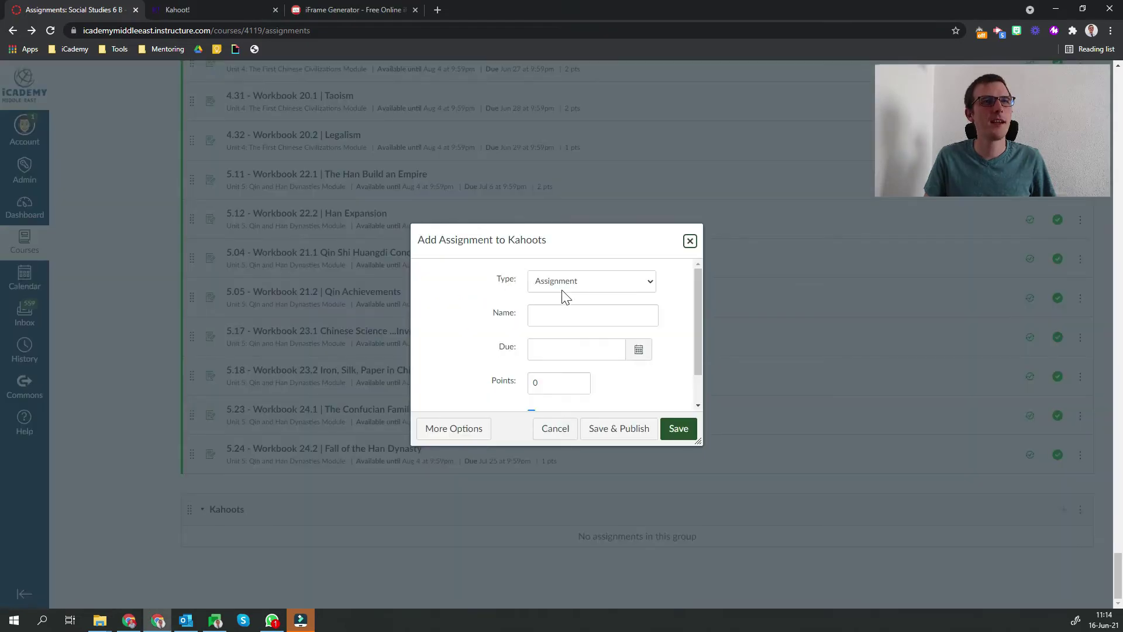
In the full assignment editor, name the assignment 'Qin Dynasty Kahoot'
left_click(452, 429)
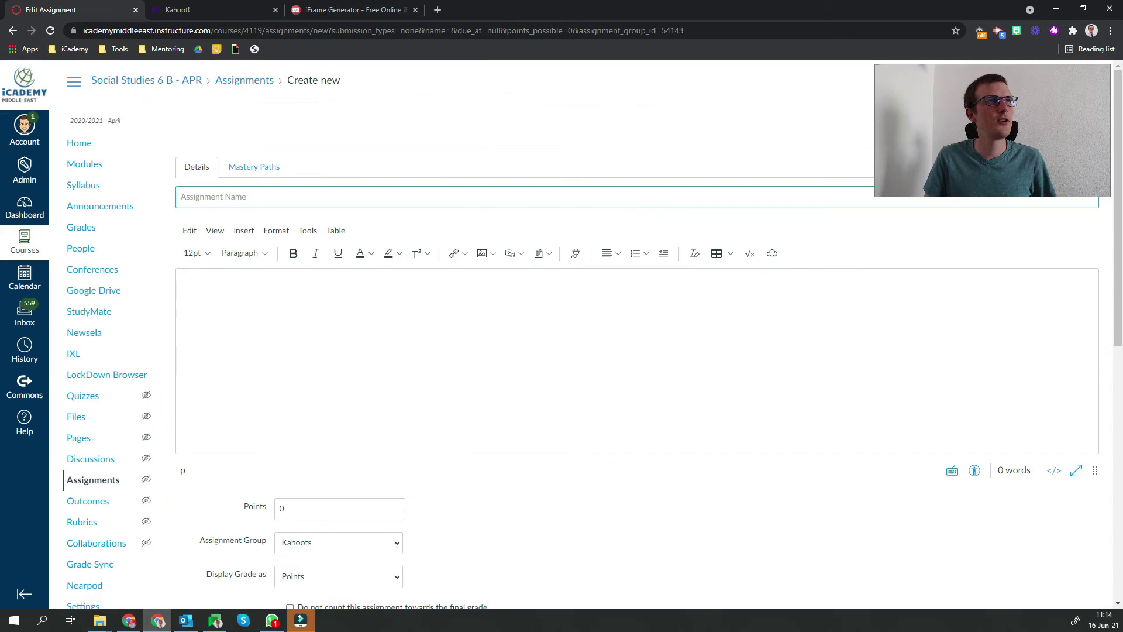
key("Down")
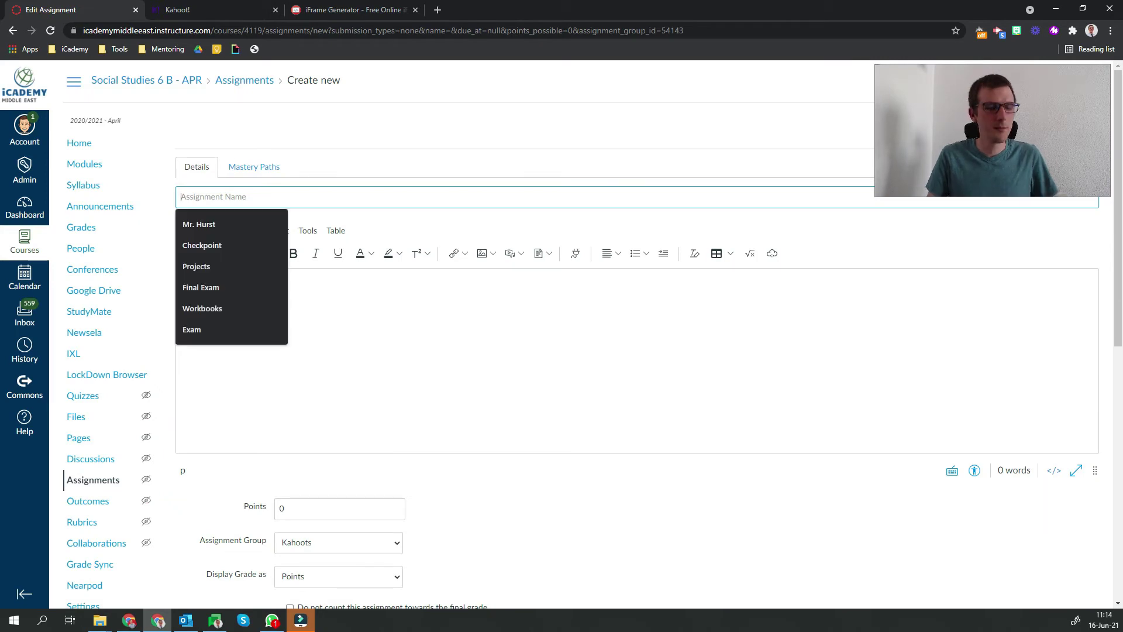
type("Qin Dynasty Kahoot")
key("Tab")
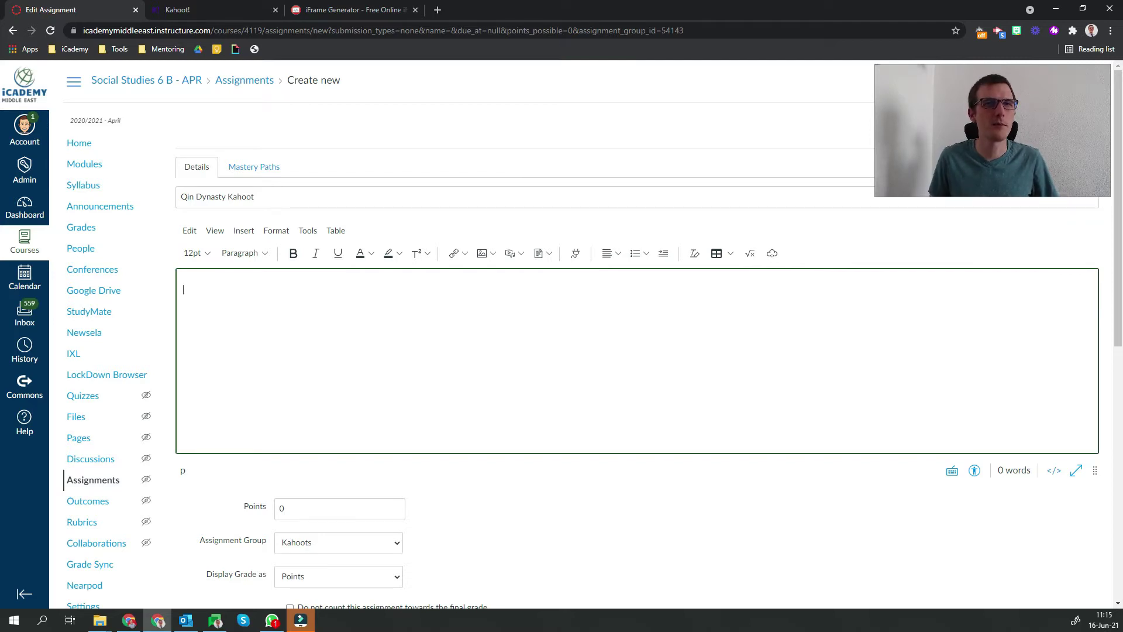
Embed the copied Kahoot iframe code in the assignment description
left_click(249, 233)
left_click(283, 373)
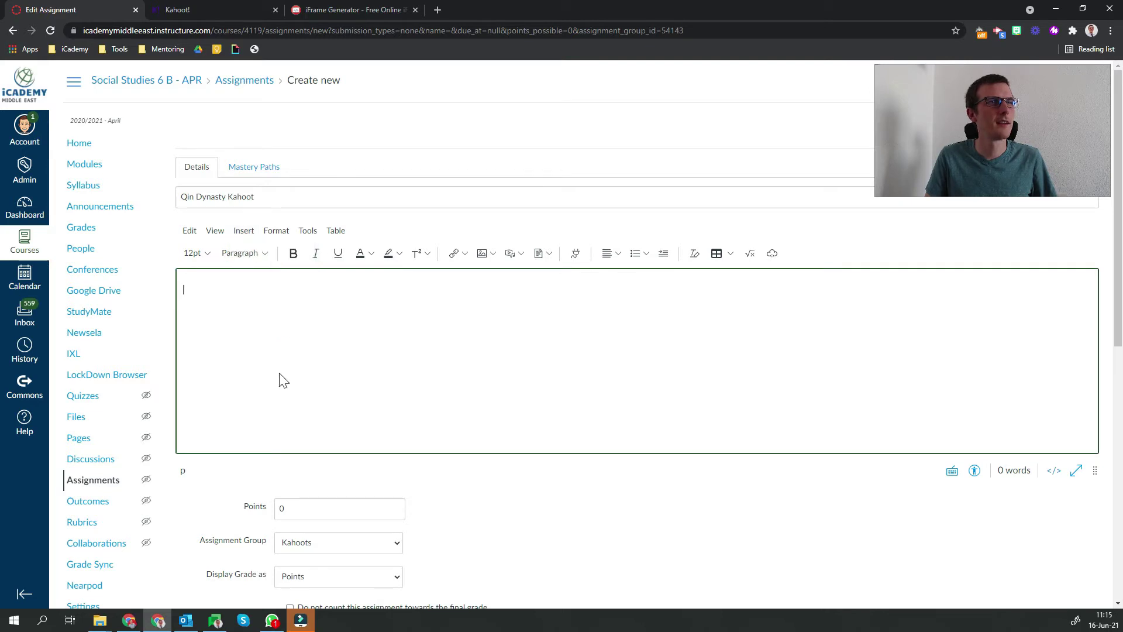
key("ctrl+v")
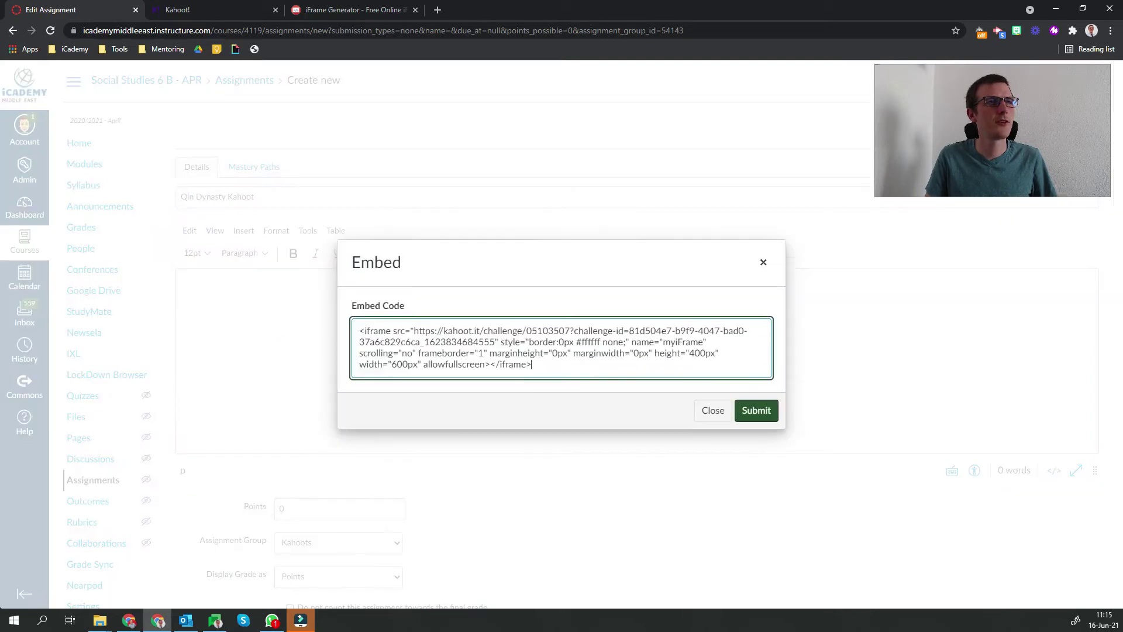
left_click(758, 411)
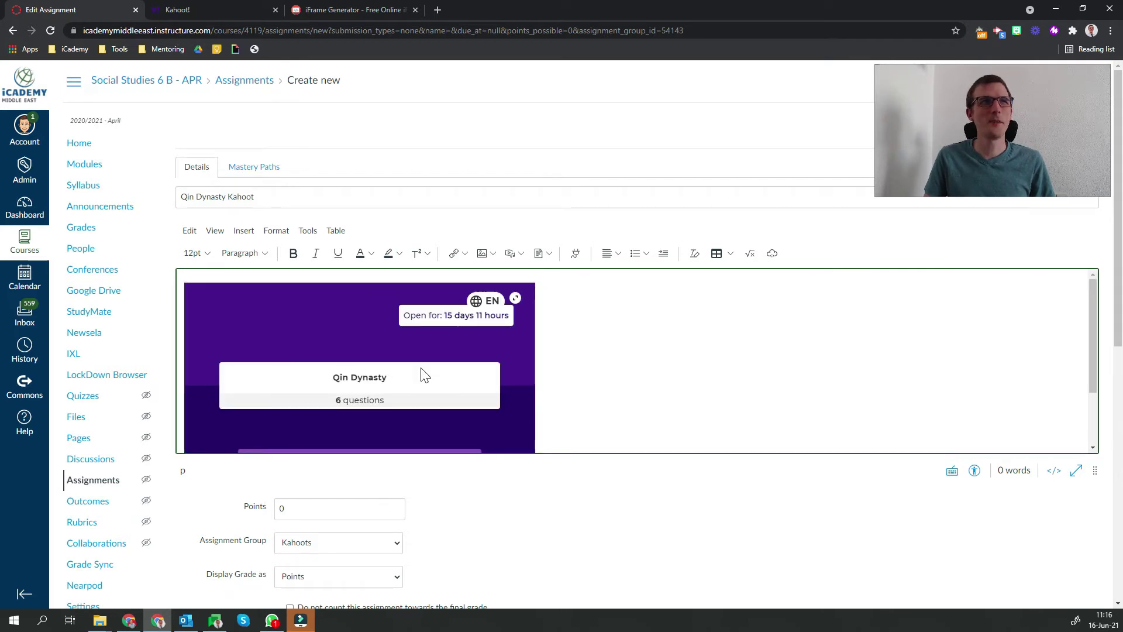
Check the embedded challenge, revisit the Kahoot challenge report, then return to the draft
scroll(424, 374, "down", 3)
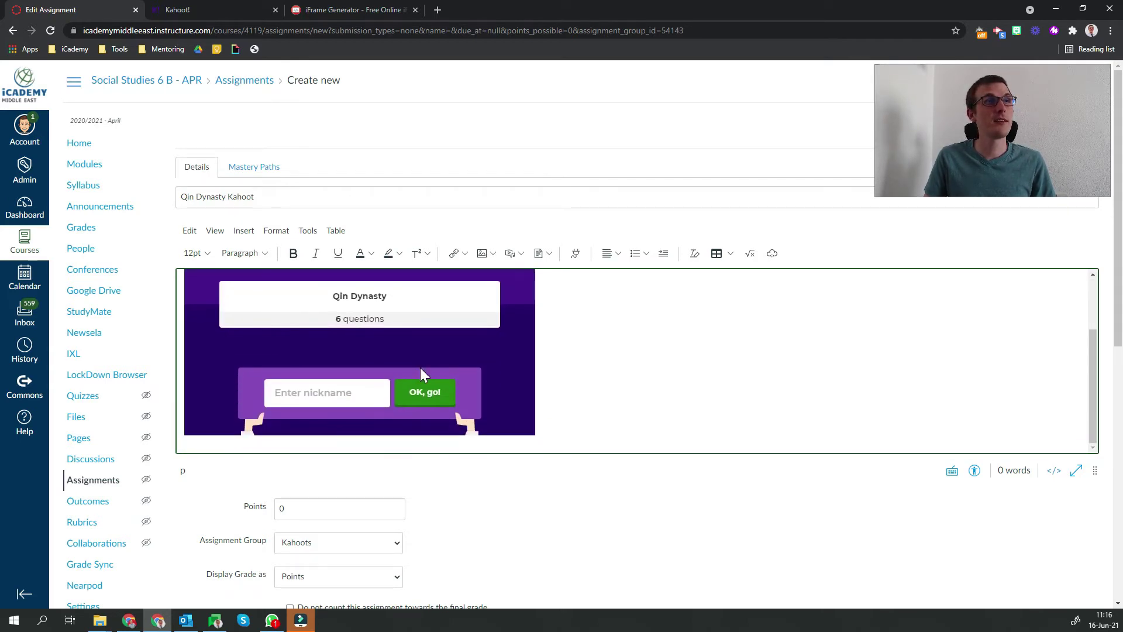
scroll(424, 374, "up", 2)
scroll(425, 374, "up", 1)
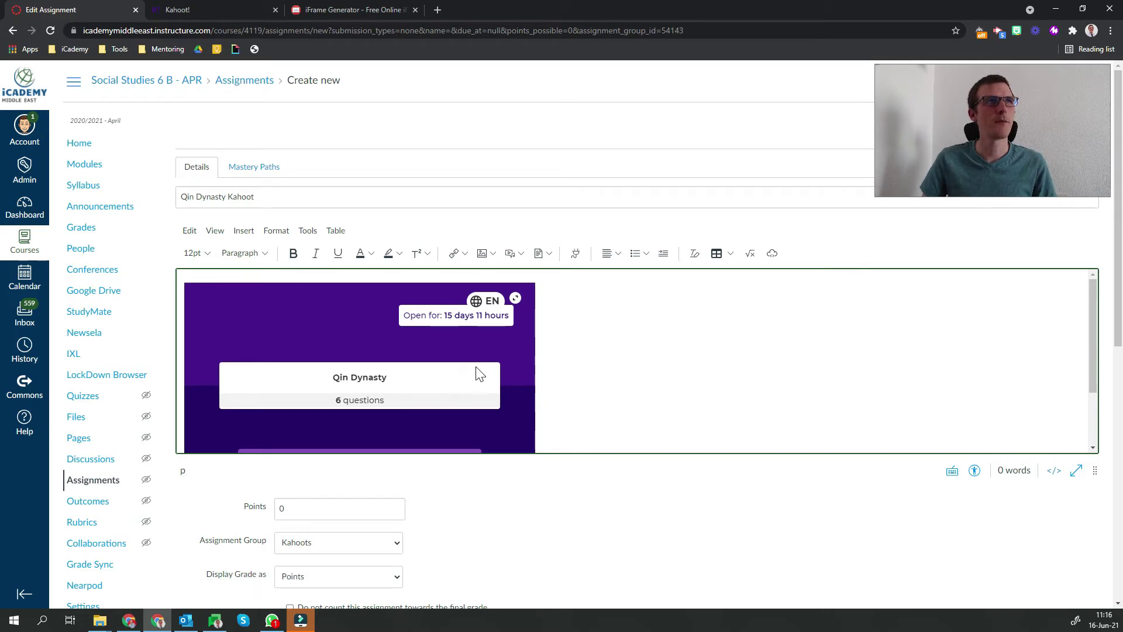
left_click(197, 10)
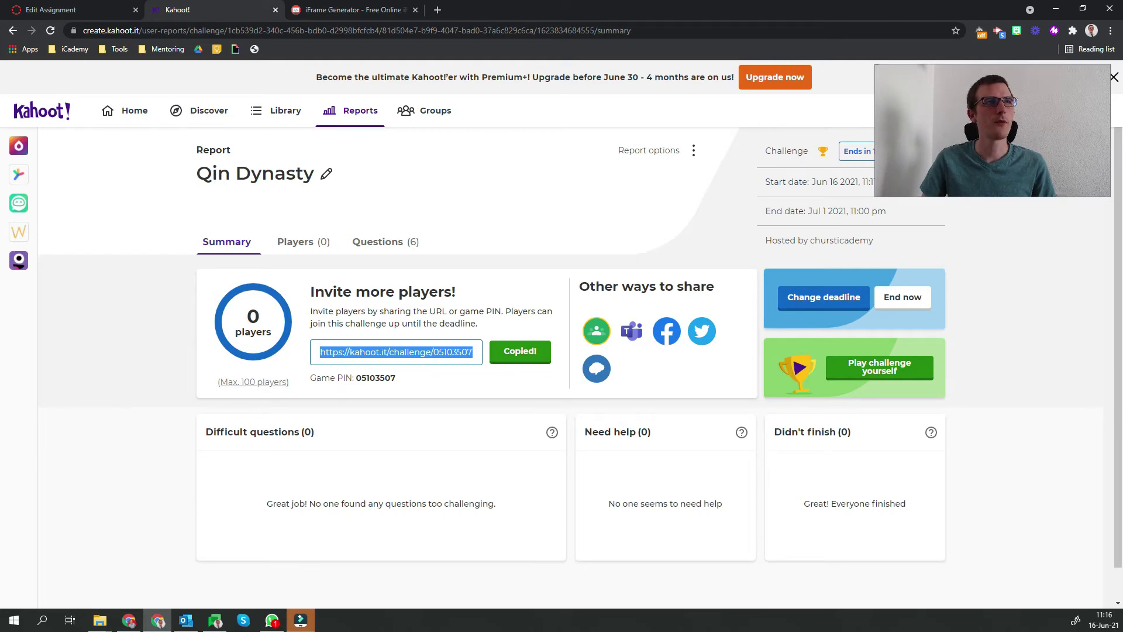
key("ctrl+shift+Tab")
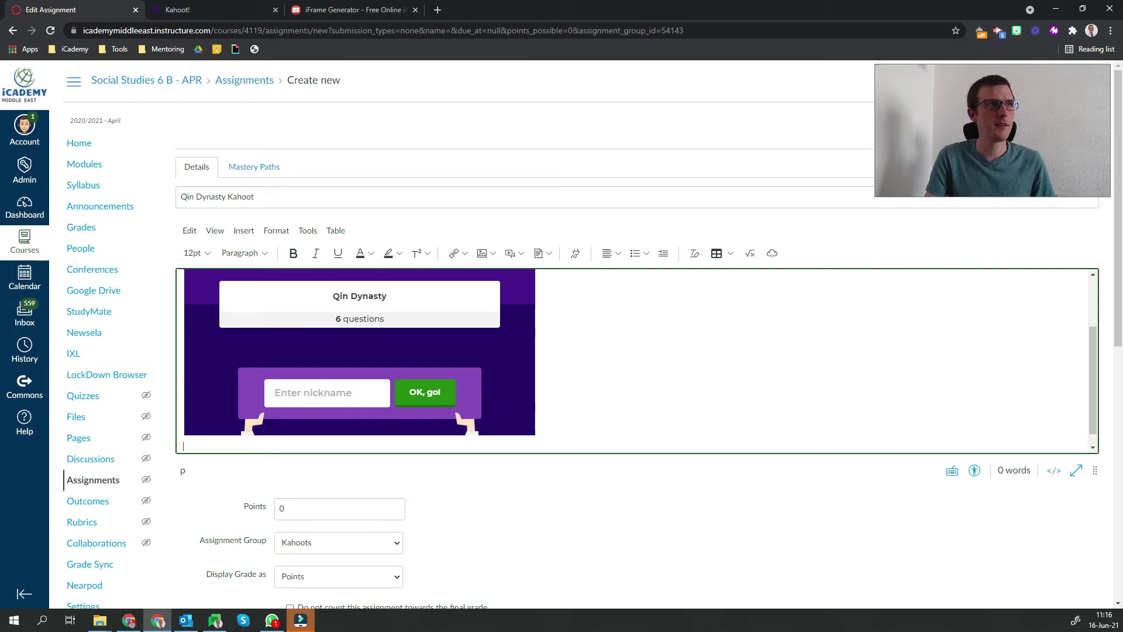
Link 'Play the Kahoot here as well!' to the challenge URL below the embed
left_click(463, 256)
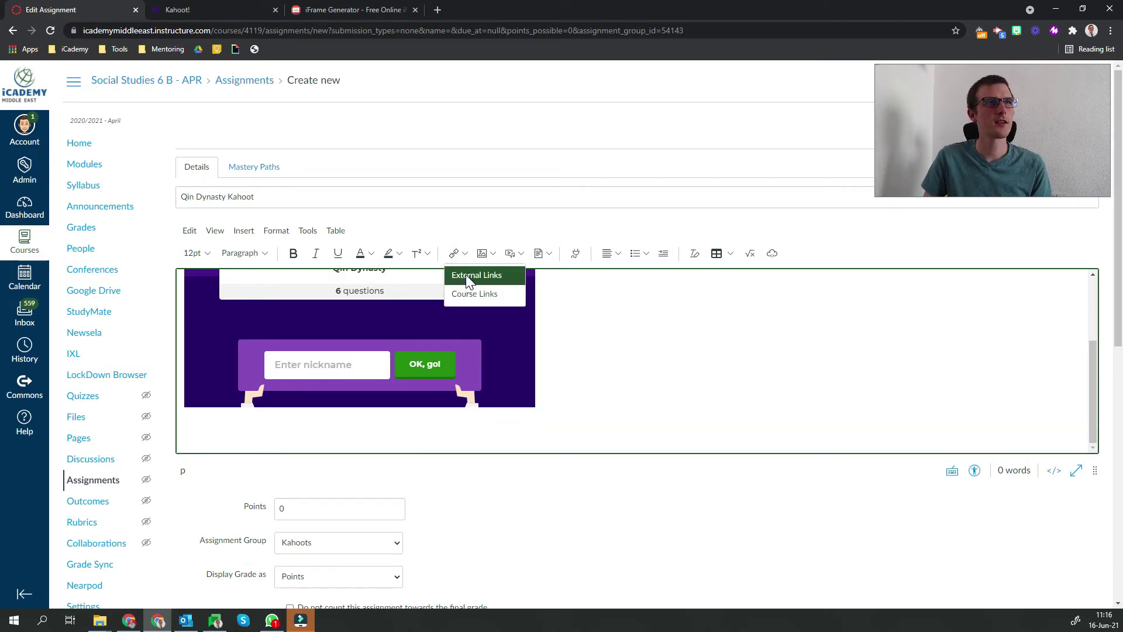
left_click(466, 274)
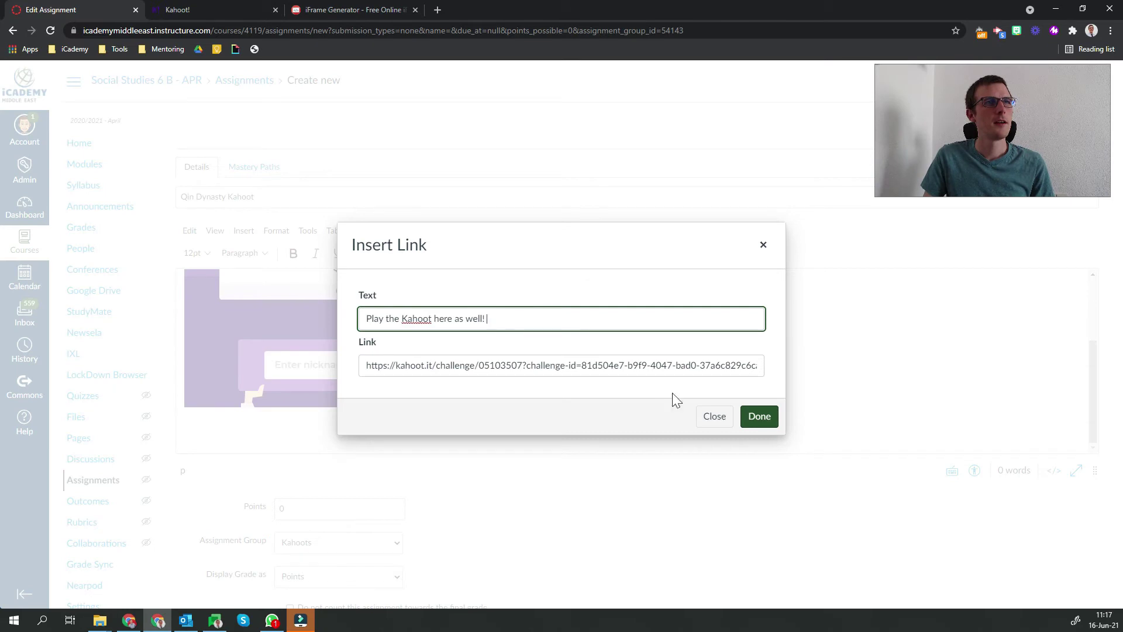
left_click(760, 419)
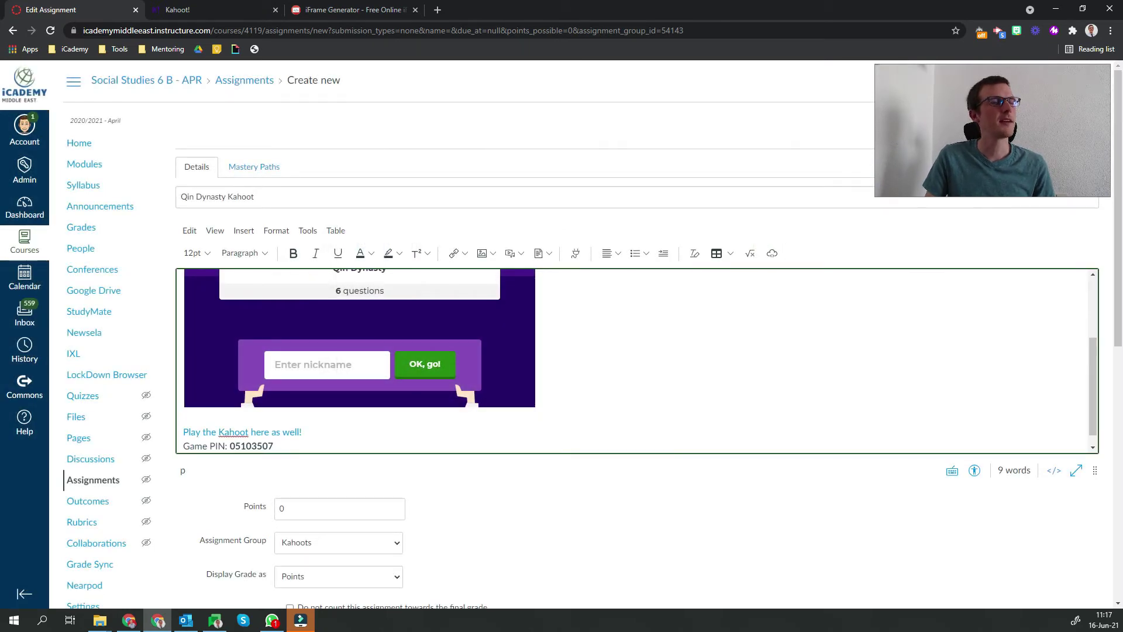
scroll(474, 508, "down", 5)
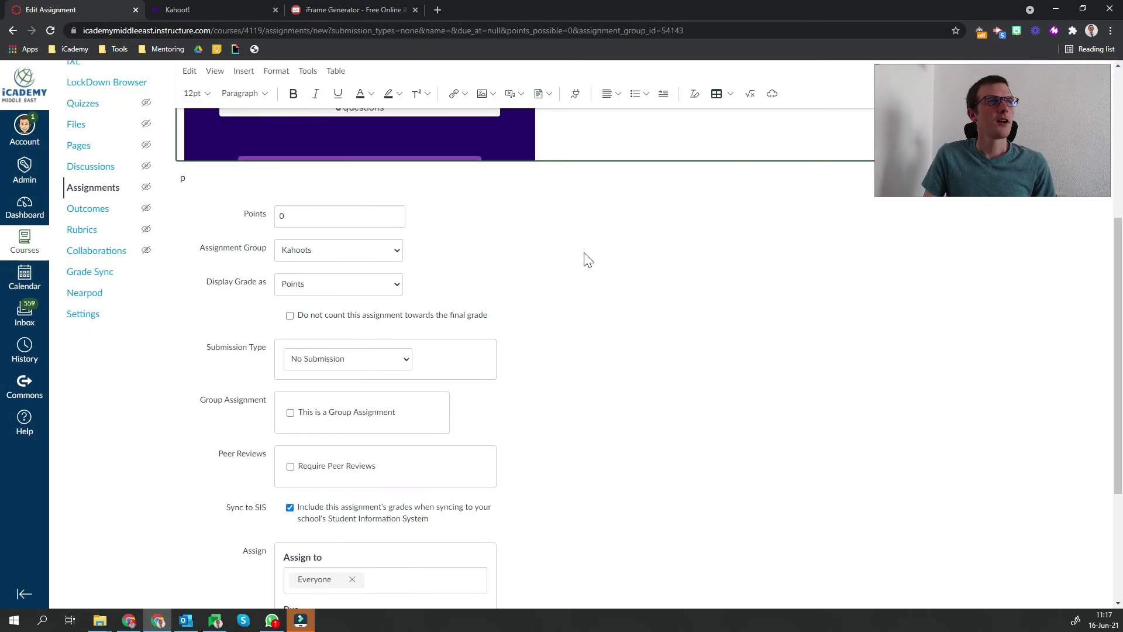
Set the submission type to Online with Text Entry enabled
left_click(406, 361)
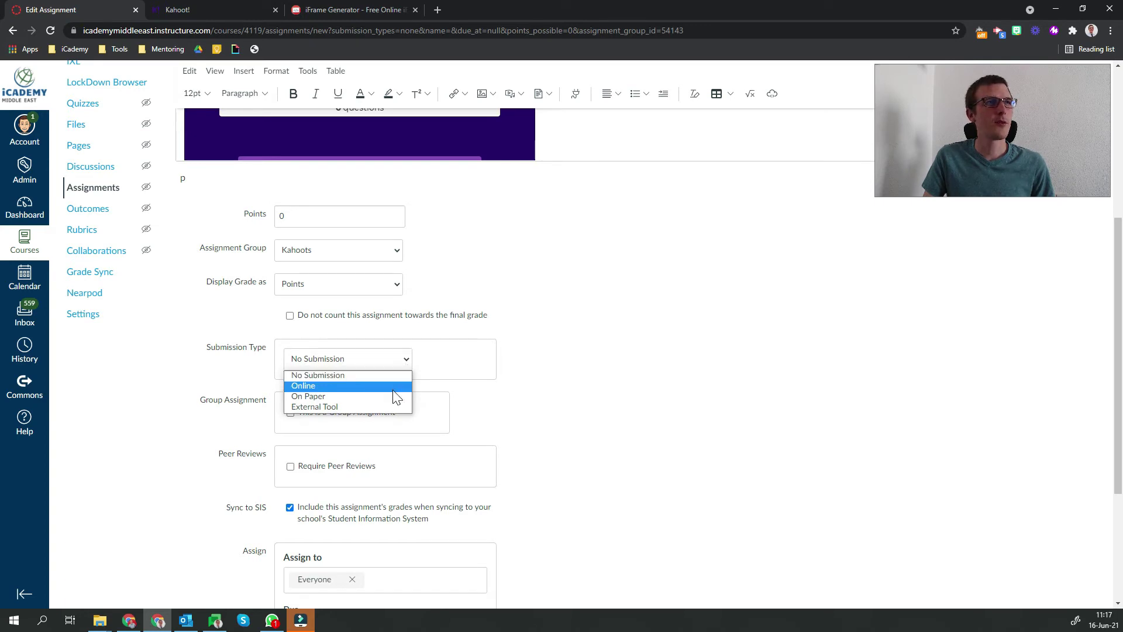
left_click(391, 386)
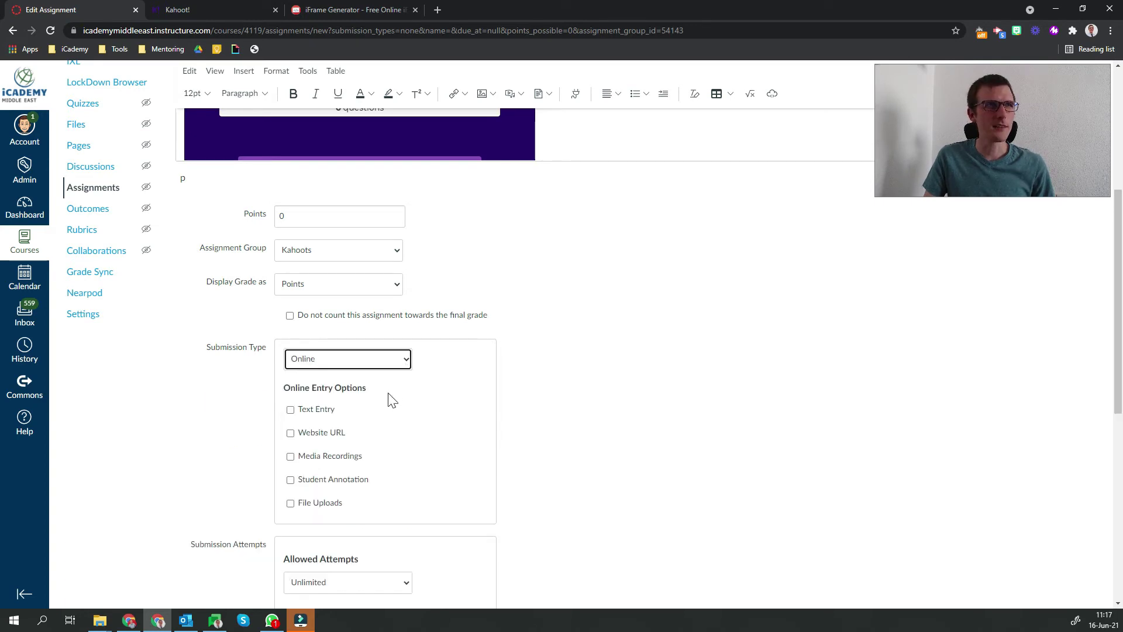
left_click(328, 419)
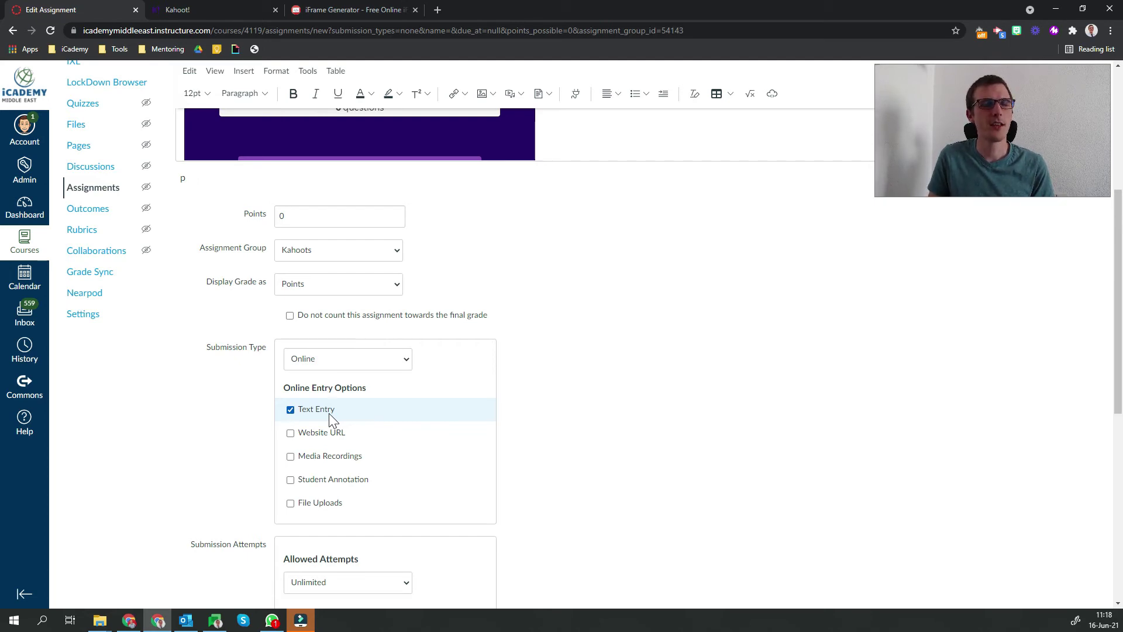
scroll(328, 413, "down", 7)
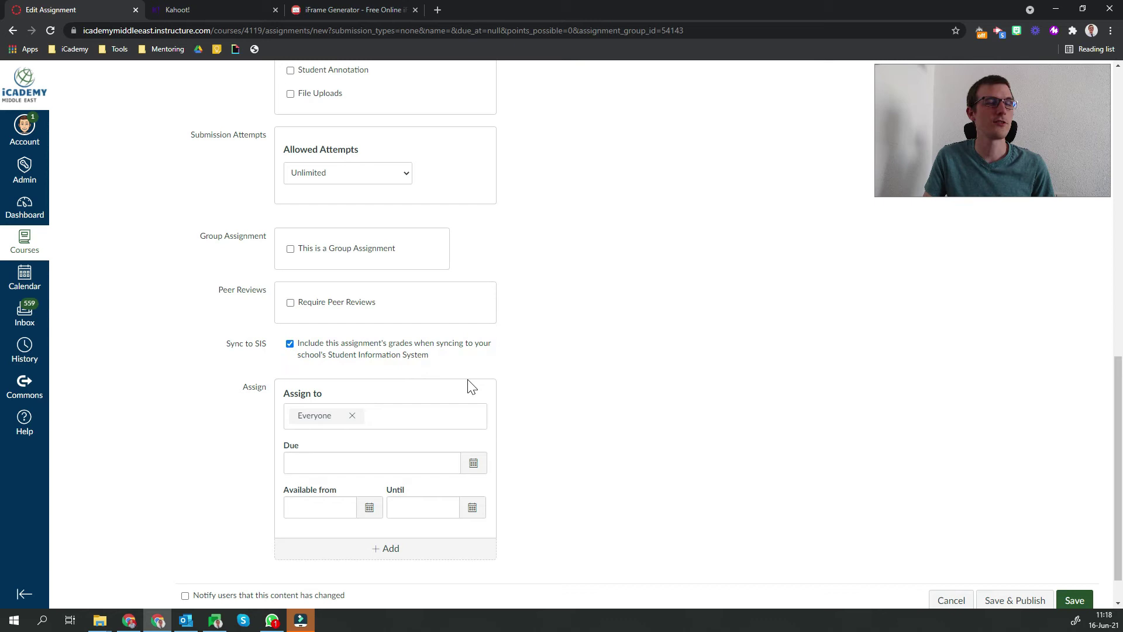
Save and publish the Qin Dynasty Kahoot assignment, then go to the course Modules
left_click(1012, 602)
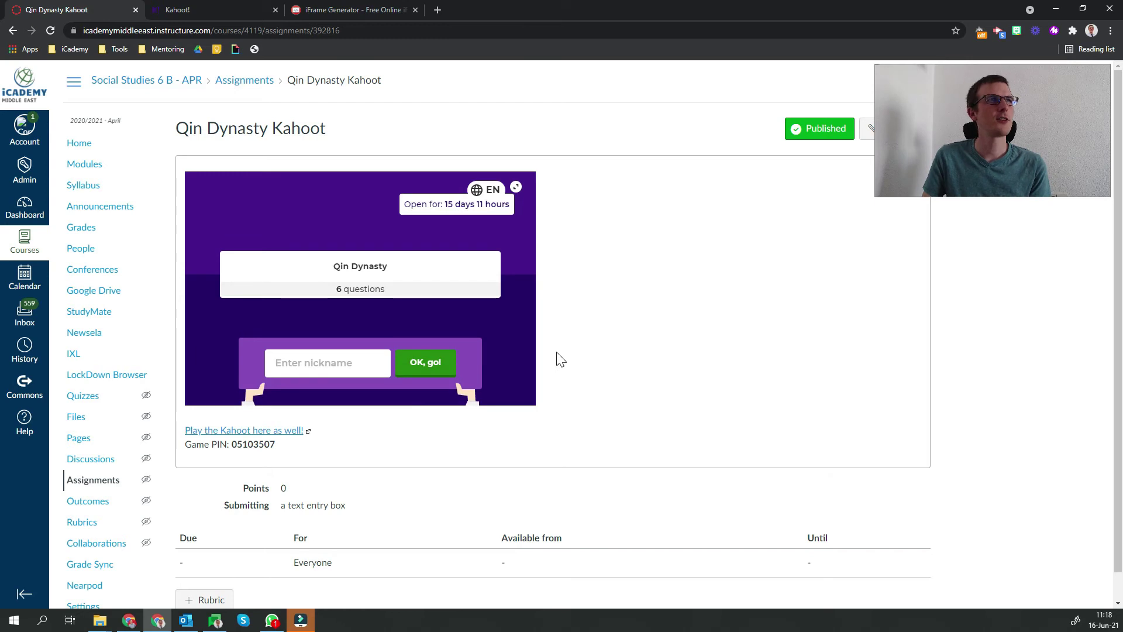
left_click(98, 173)
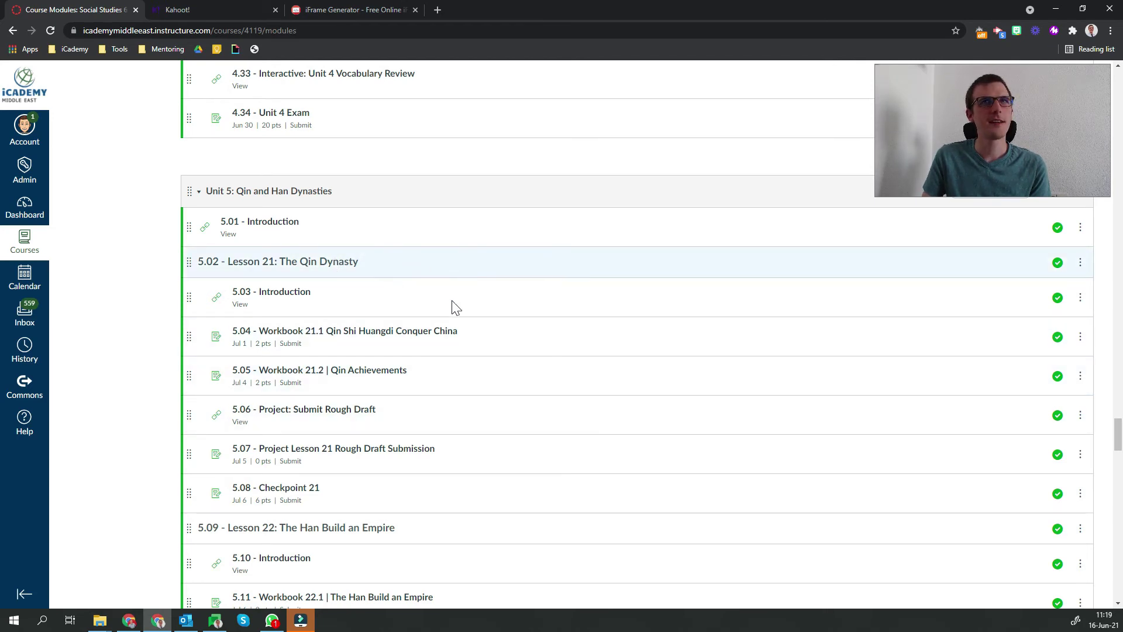
Add the Qin Dynasty Kahoot assignment as a new item in the Unit 5 module
scroll(1118, 437, "up", 1)
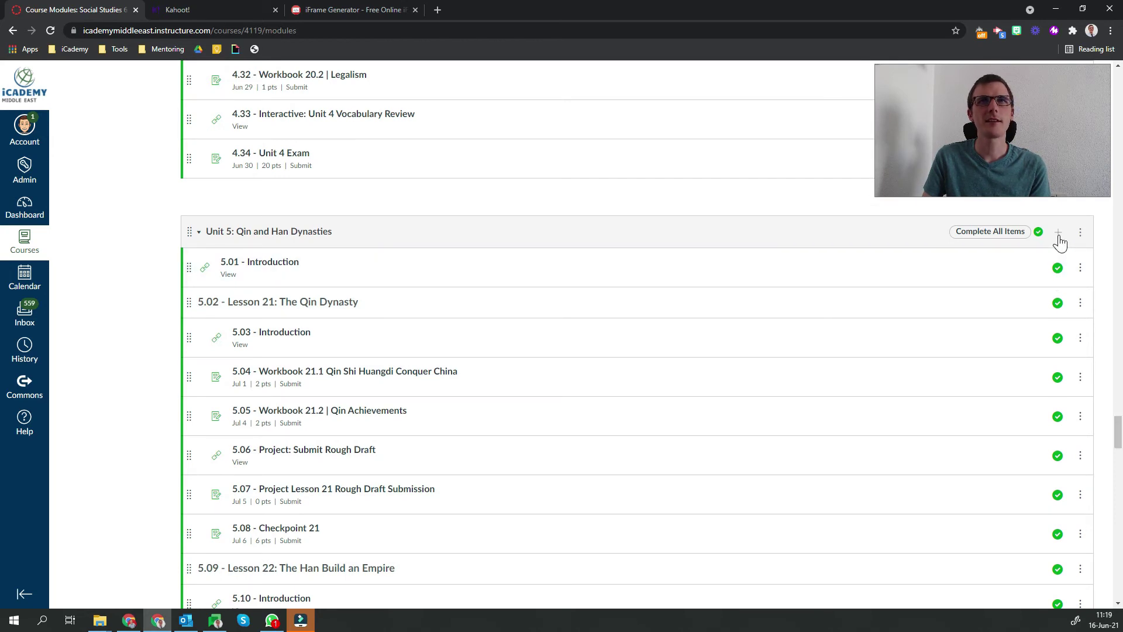
left_click(1058, 233)
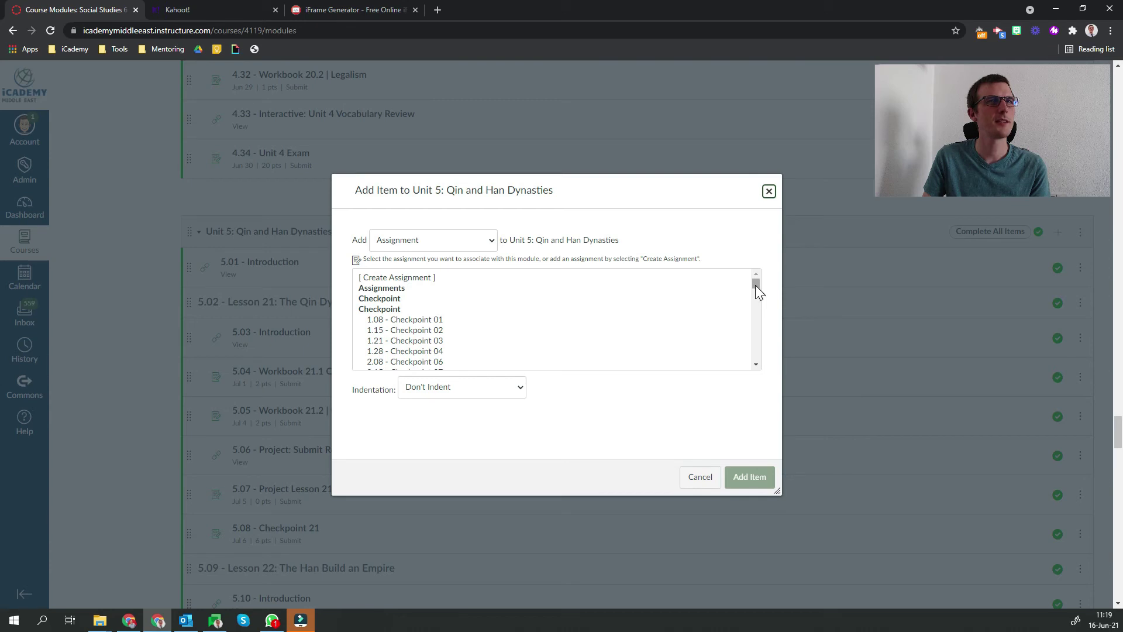
left_click_drag(756, 285, 755, 313)
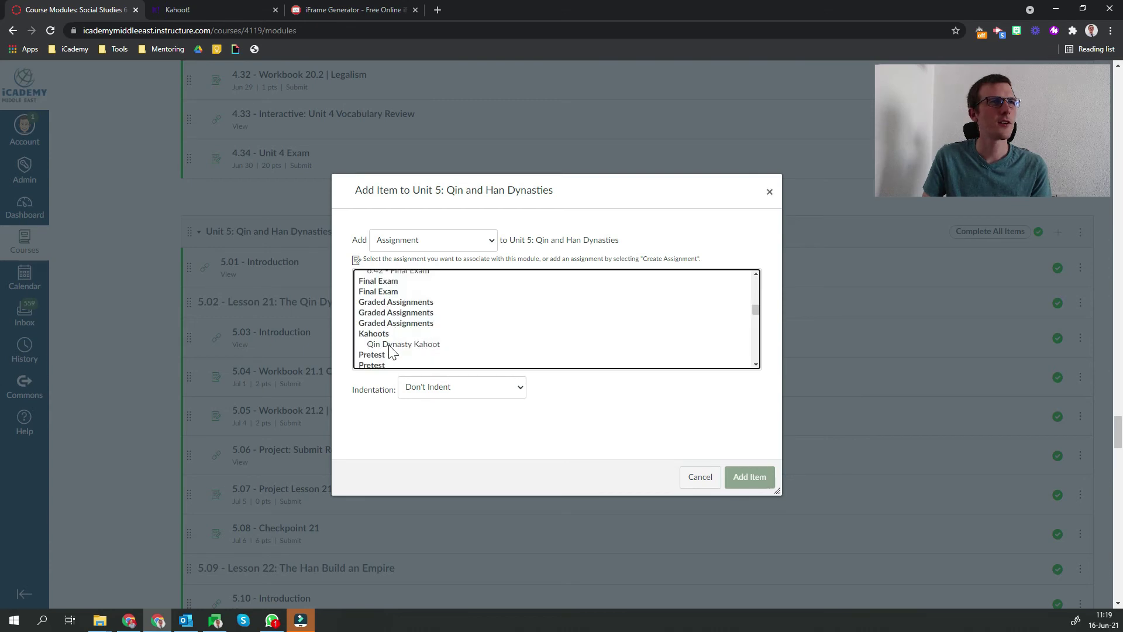
left_click(397, 344)
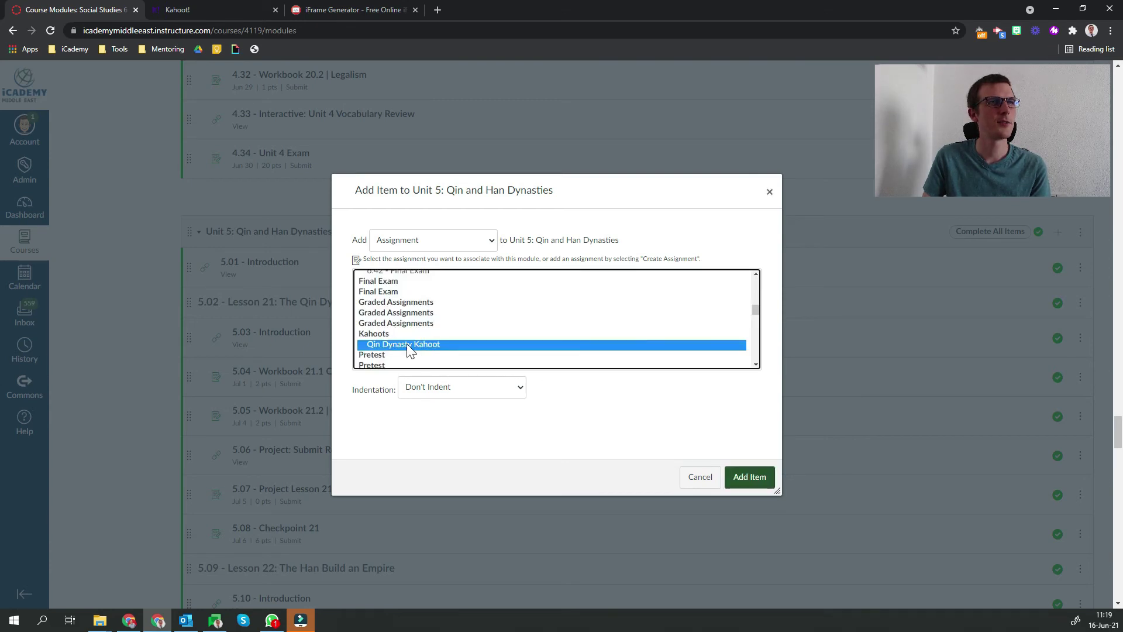
left_click(750, 477)
Drag Qin Dynasty Kahoot up toward the Lesson 21 items, below 5.08 Checkpoint 21
scroll(753, 474, "down", 15)
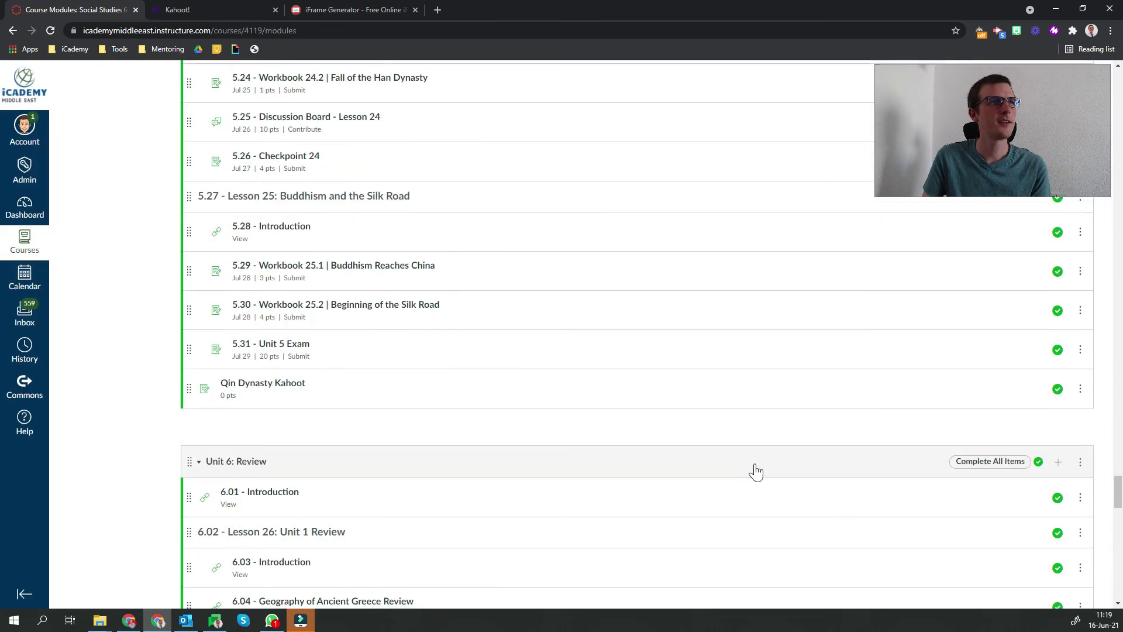
scroll(731, 474, "up", 4)
left_click_drag(190, 565, 201, 354)
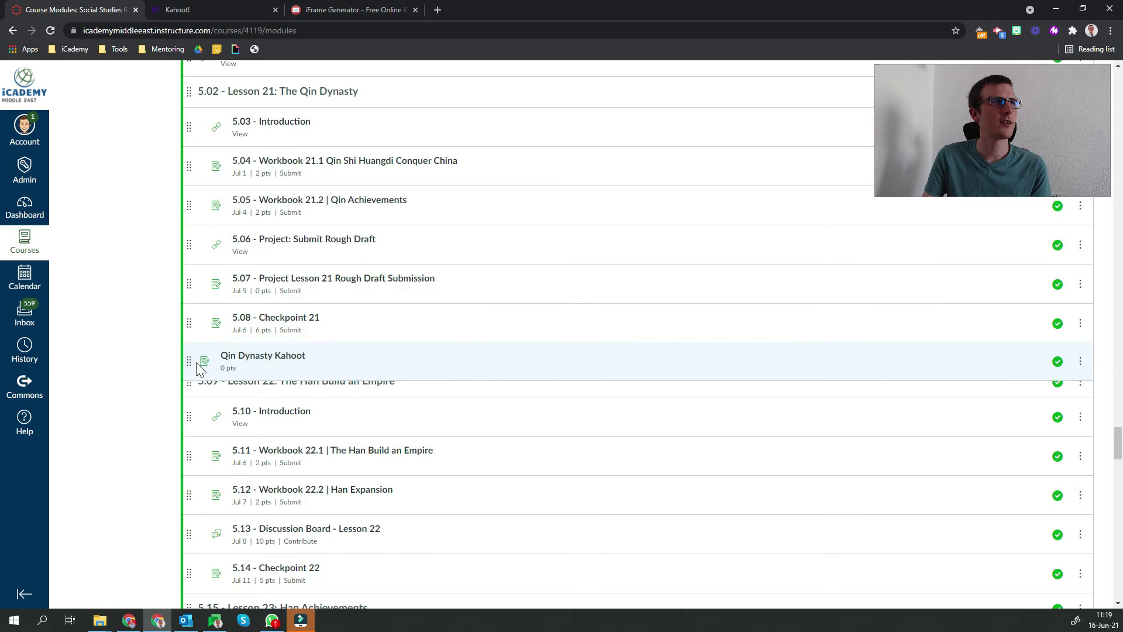
left_click(245, 356)
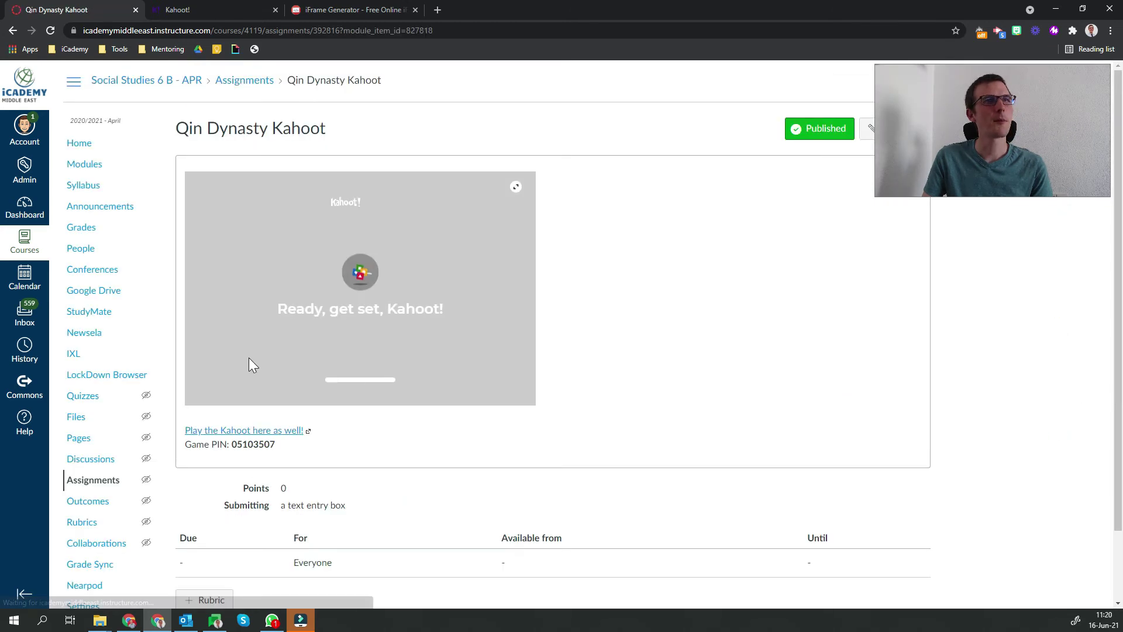